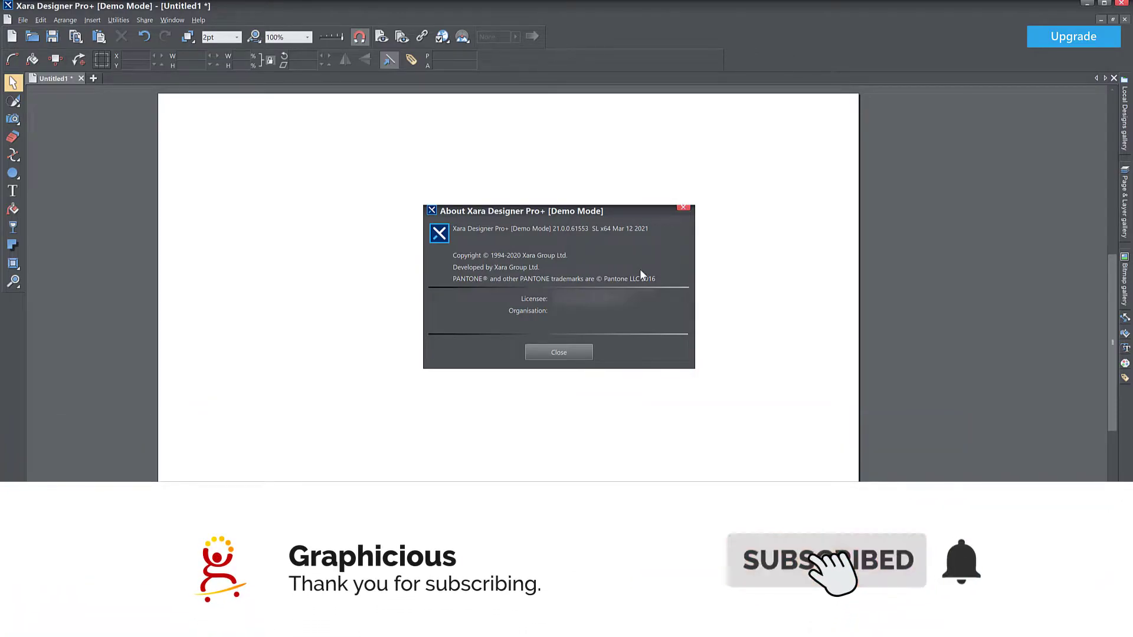
# Dismiss the About Xara Designer Pro+ box to reveal the empty Untitled1 page
pyautogui.click(561, 352)
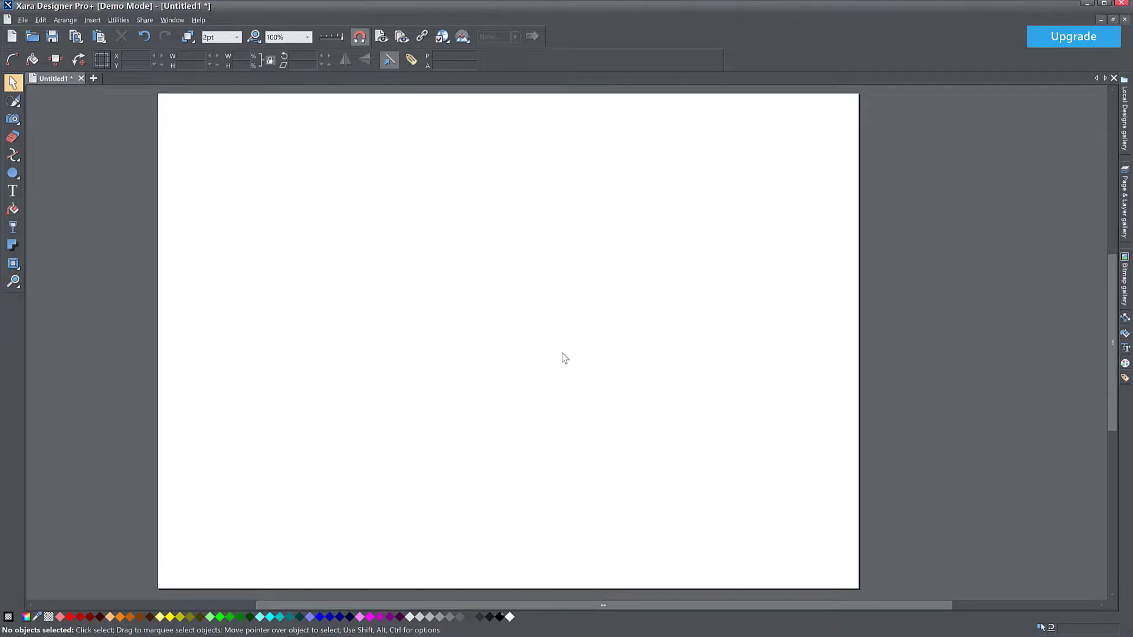
# Pan the canvas to the right across the blank page
pyautogui.moveTo(561, 353); pyautogui.dragTo(630, 353)
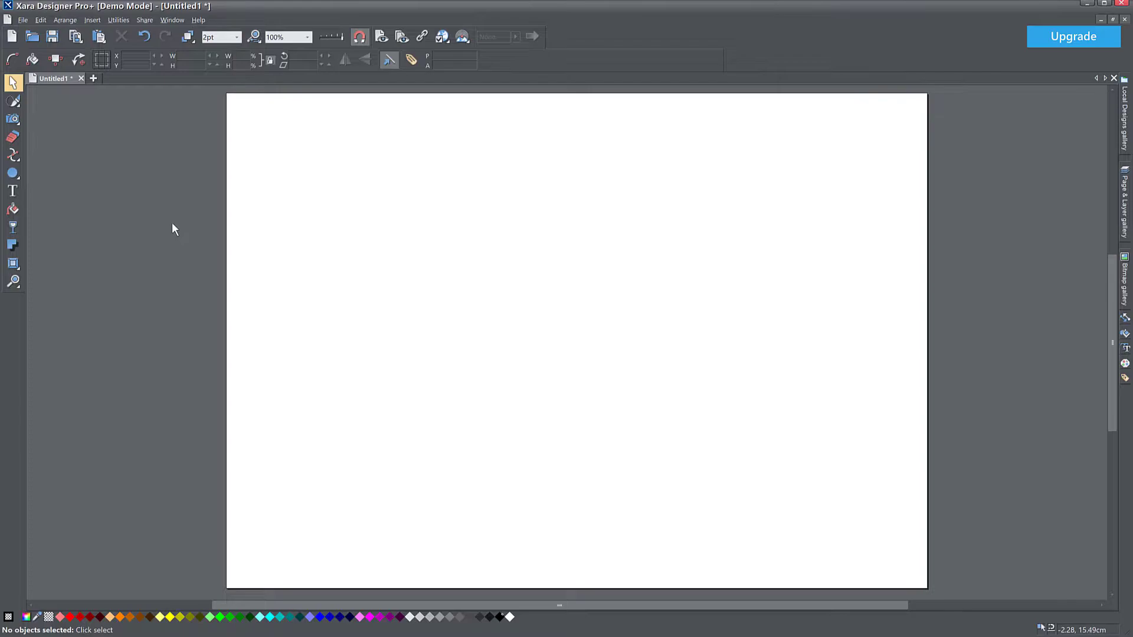
# Zoom to 200% and draw a black-outlined circle on the page with the Ellipse tool
pyautogui.click(12, 173)
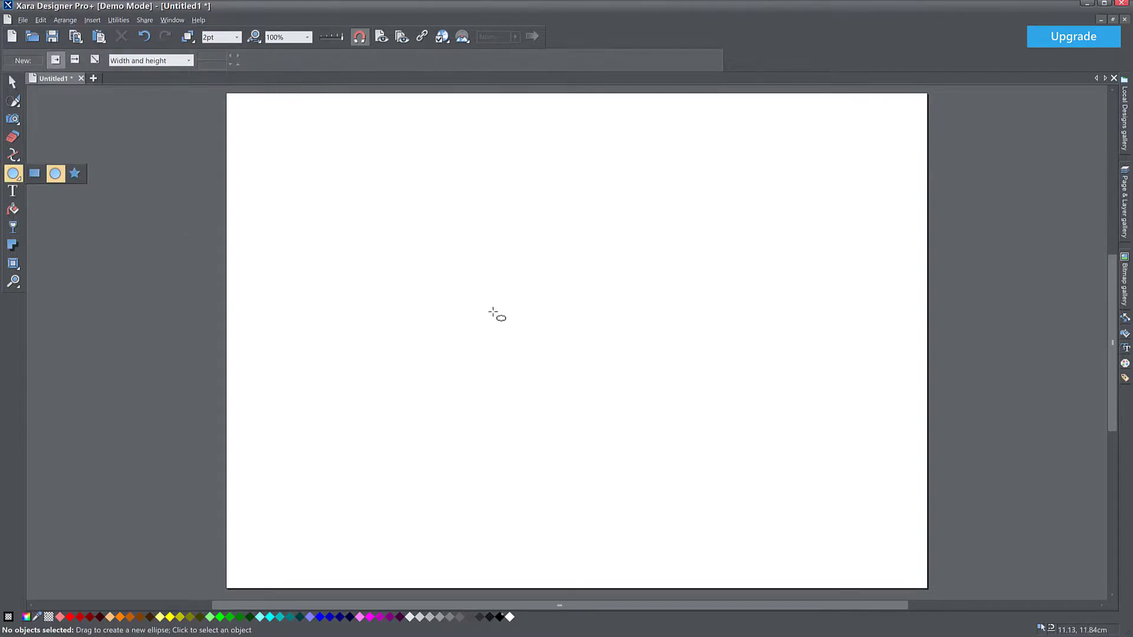
pyautogui.scroll(1, 503, 318)
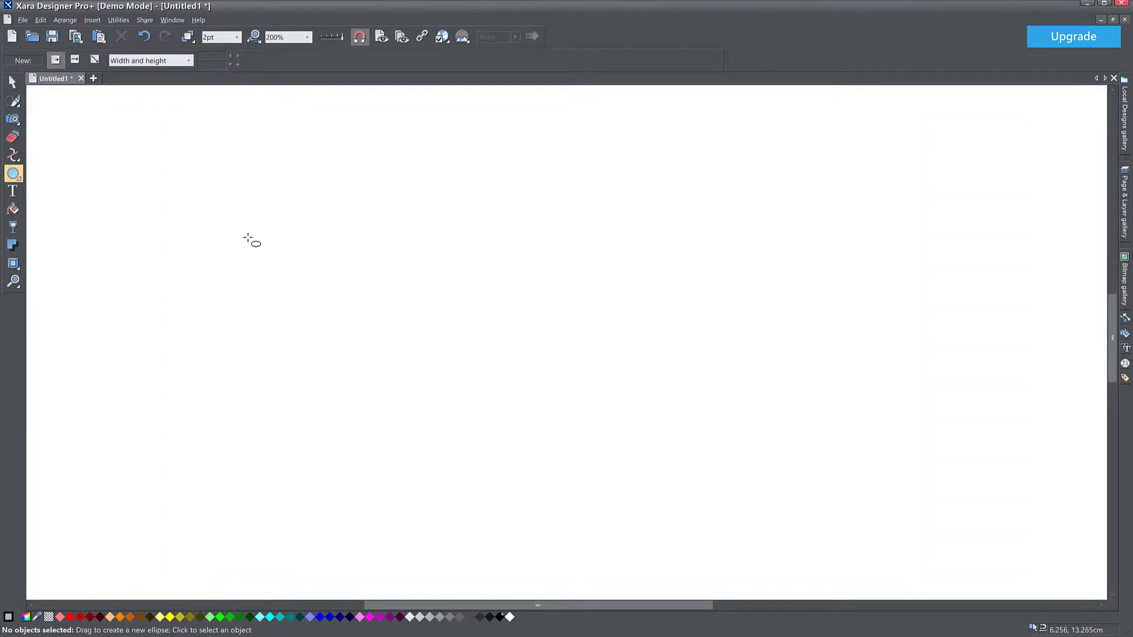
pyautogui.moveTo(248, 238); pyautogui.dragTo(328, 298)
# Scale the circle down to 68% and move it to the right
pyautogui.click(12, 82)
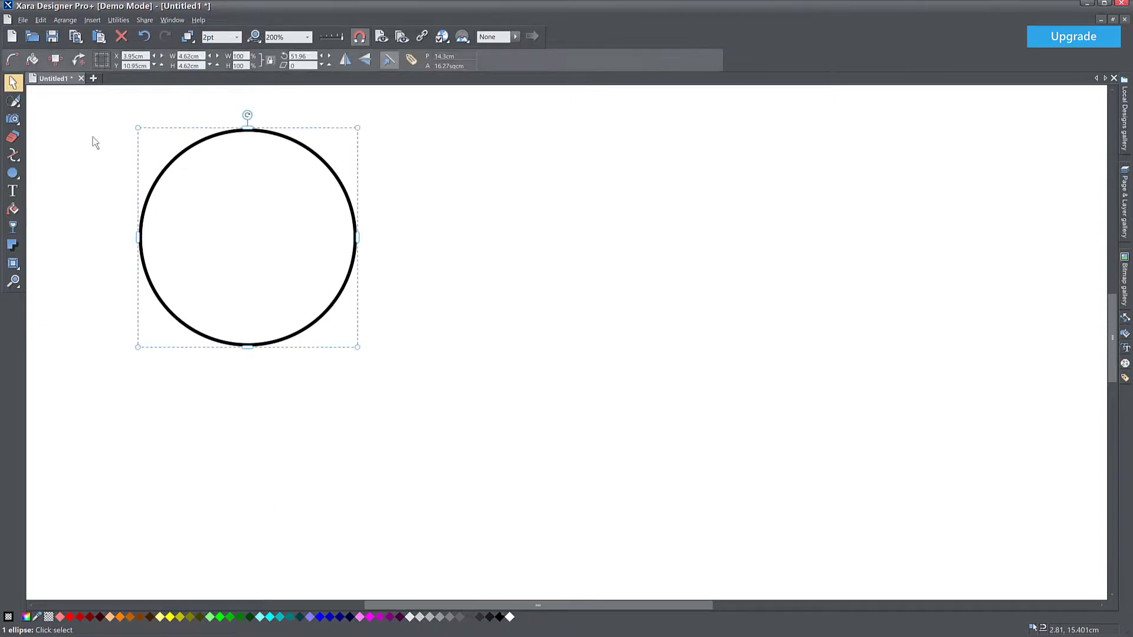
pyautogui.moveTo(134, 124); pyautogui.dragTo(219, 196)
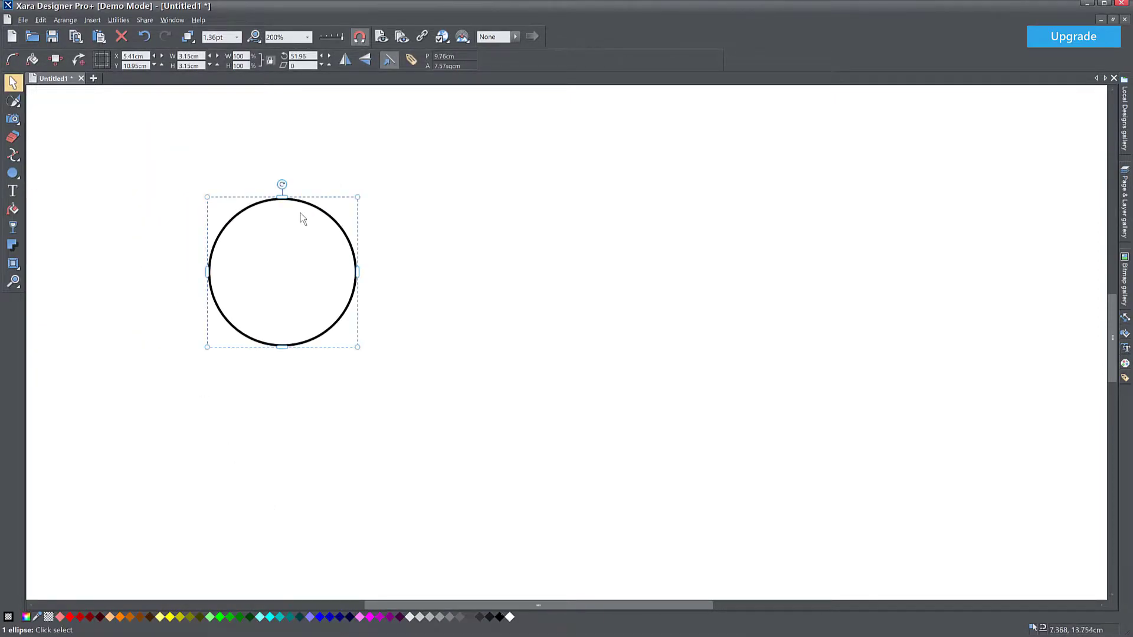
pyautogui.moveTo(306, 213); pyautogui.dragTo(516, 231)
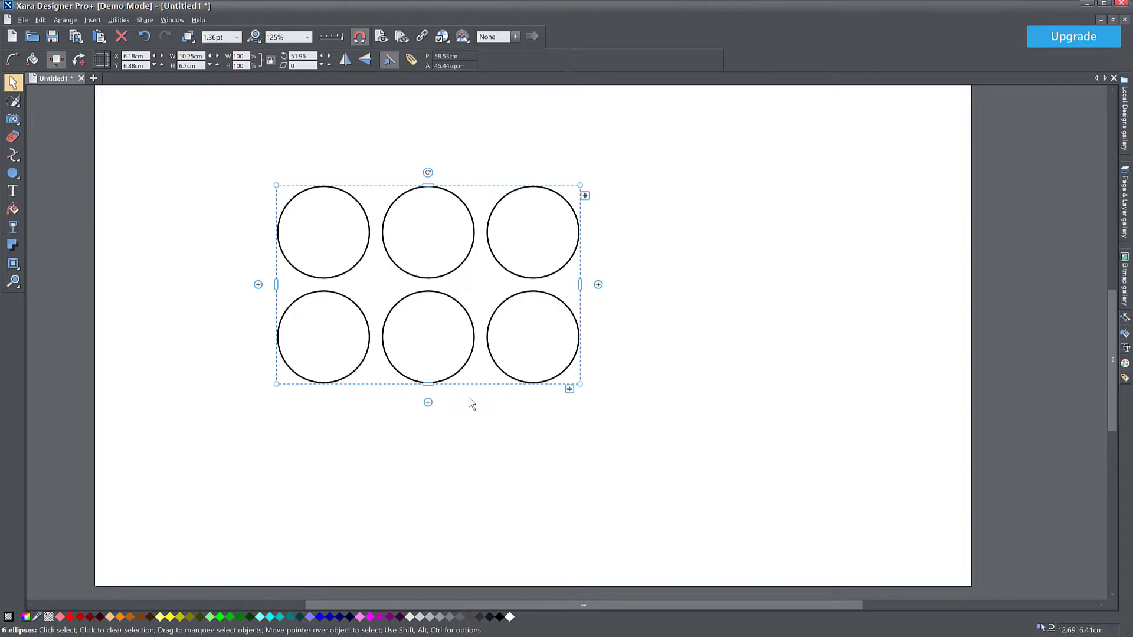
# Add a fourth column and a third row of Smart Duplication copies, making three rows of four
pyautogui.click(597, 284)
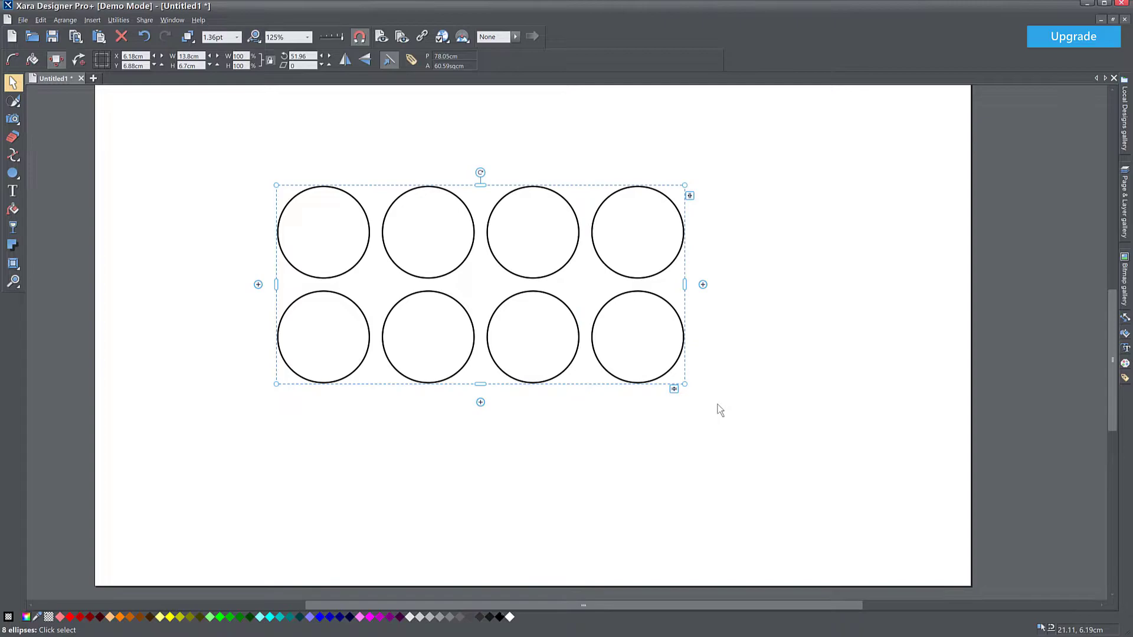
pyautogui.click(481, 402)
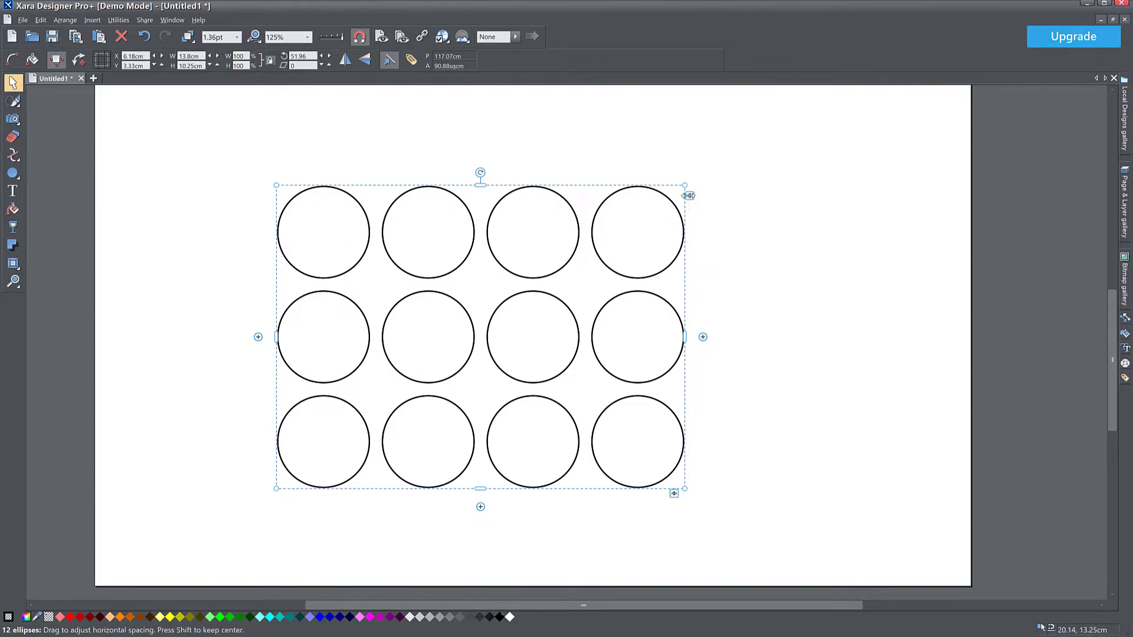
# Drag the column and row spacing handles until the twelve circles overlap across and down
pyautogui.moveTo(688, 195); pyautogui.dragTo(746, 289)
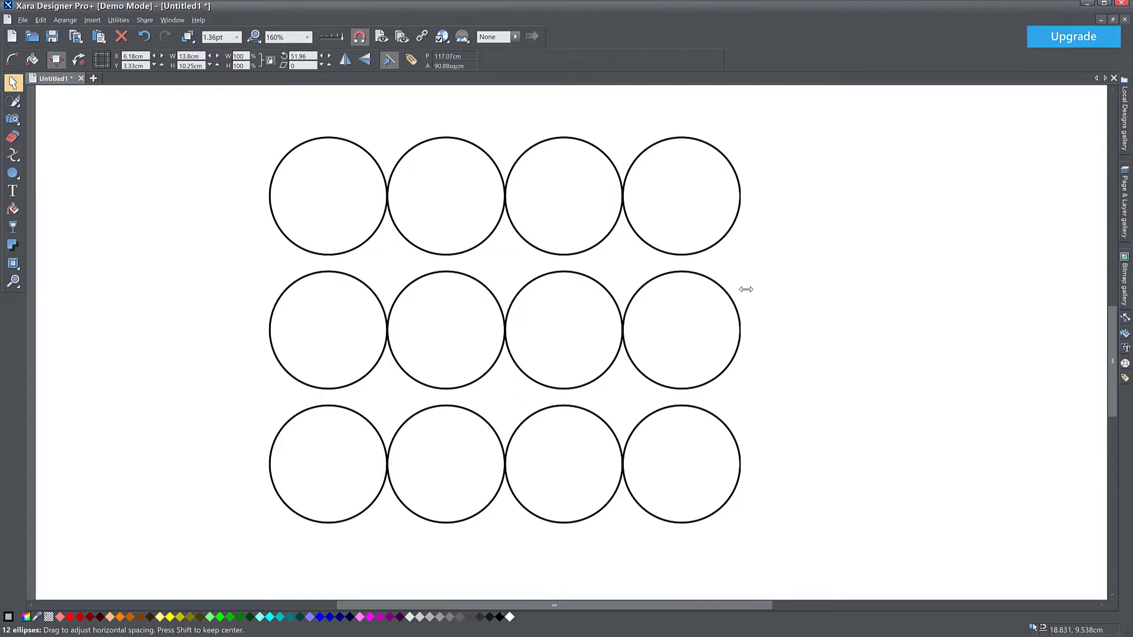
pyautogui.moveTo(746, 289); pyautogui.dragTo(746, 381)
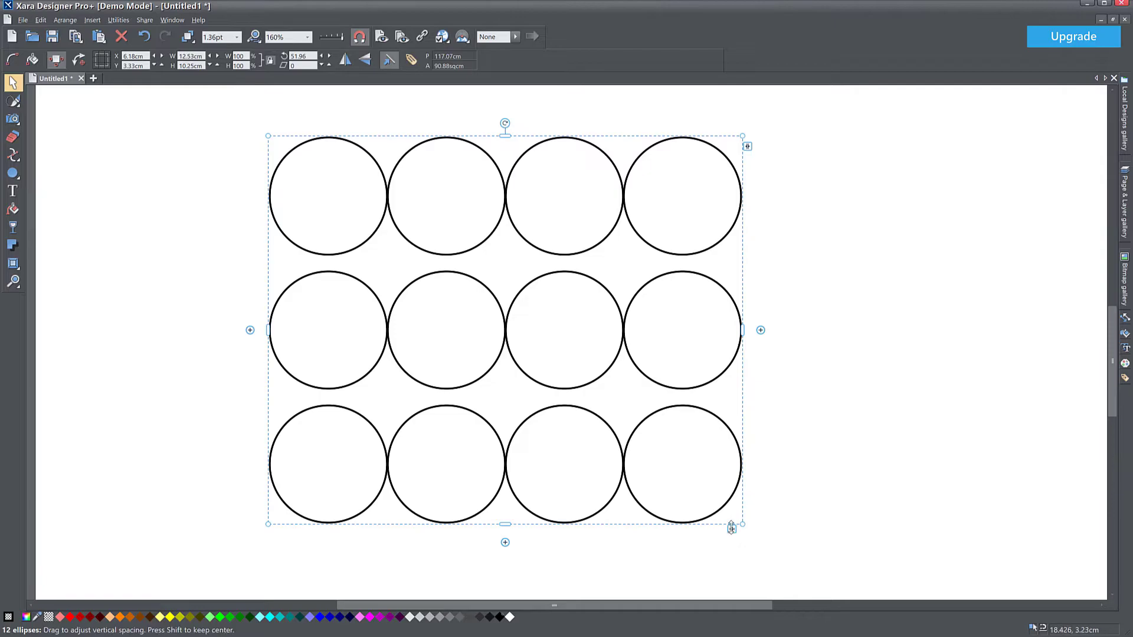
pyautogui.moveTo(732, 524); pyautogui.dragTo(732, 434)
pyautogui.moveTo(748, 154); pyautogui.dragTo(655, 167)
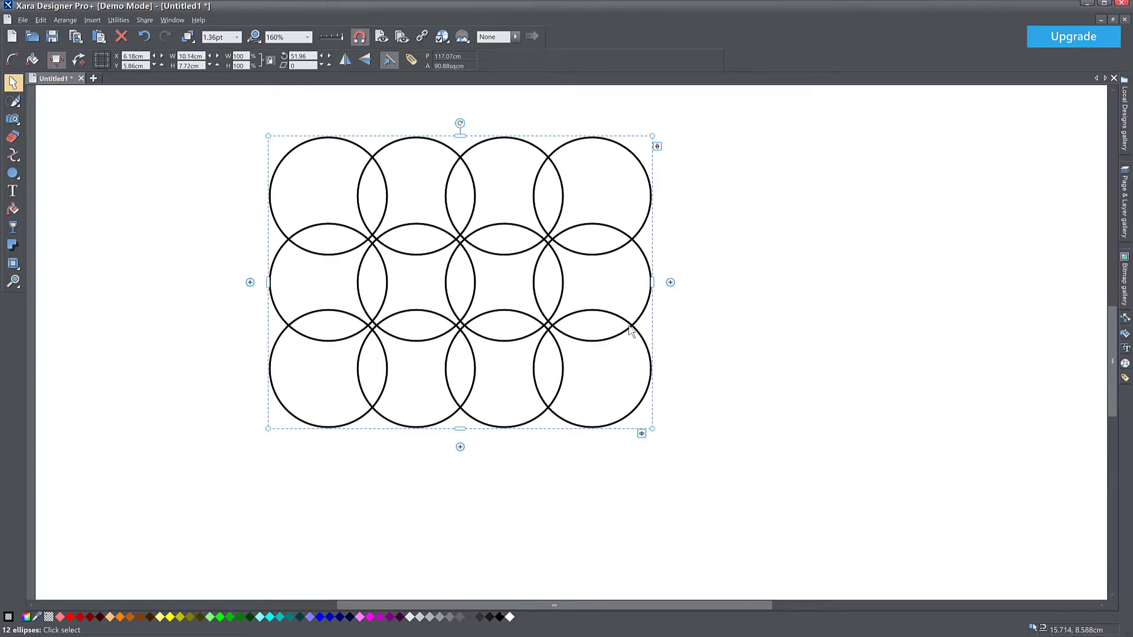
# Move the grid up-left and drag the right-middle and bottom-right circles out to the right
pyautogui.moveTo(621, 334); pyautogui.dragTo(521, 375)
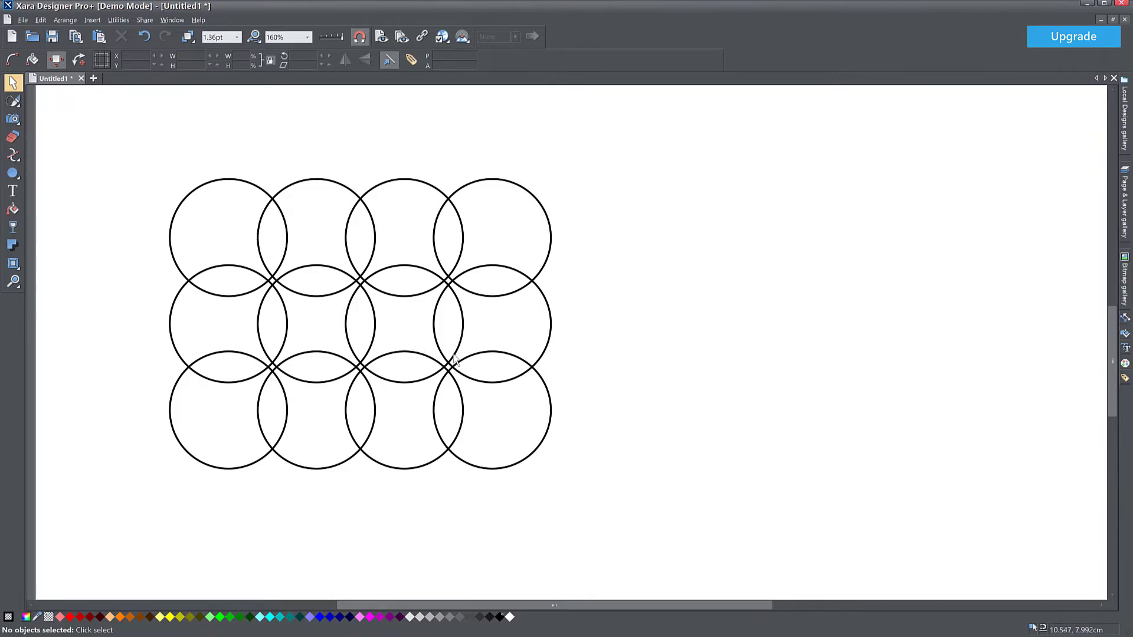
pyautogui.moveTo(541, 362); pyautogui.dragTo(936, 345)
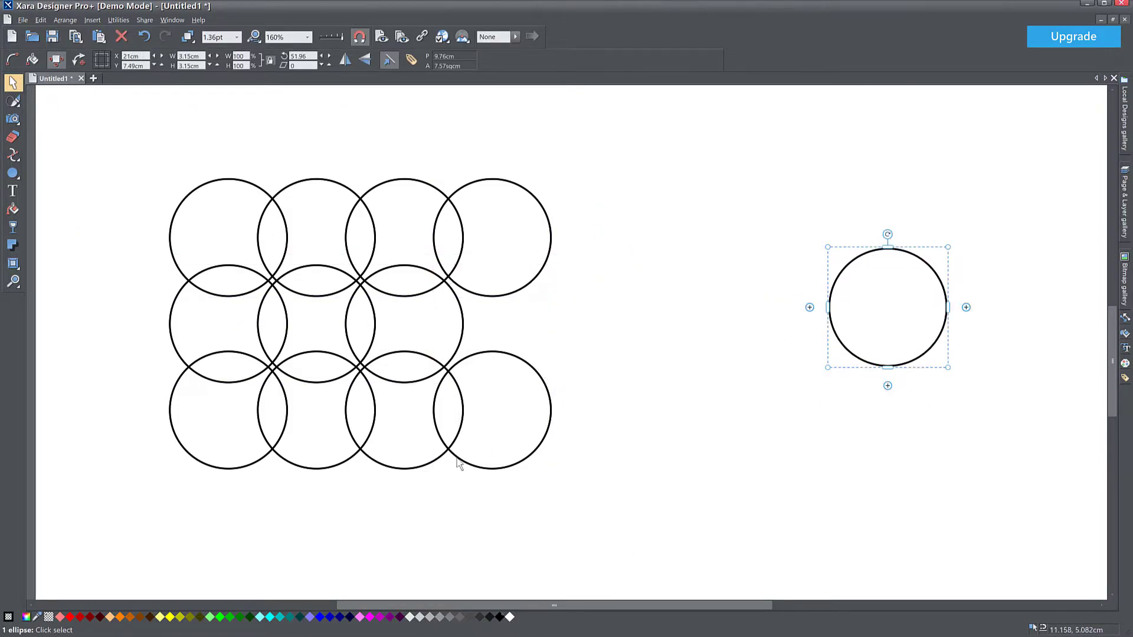
pyautogui.moveTo(460, 464); pyautogui.dragTo(680, 501)
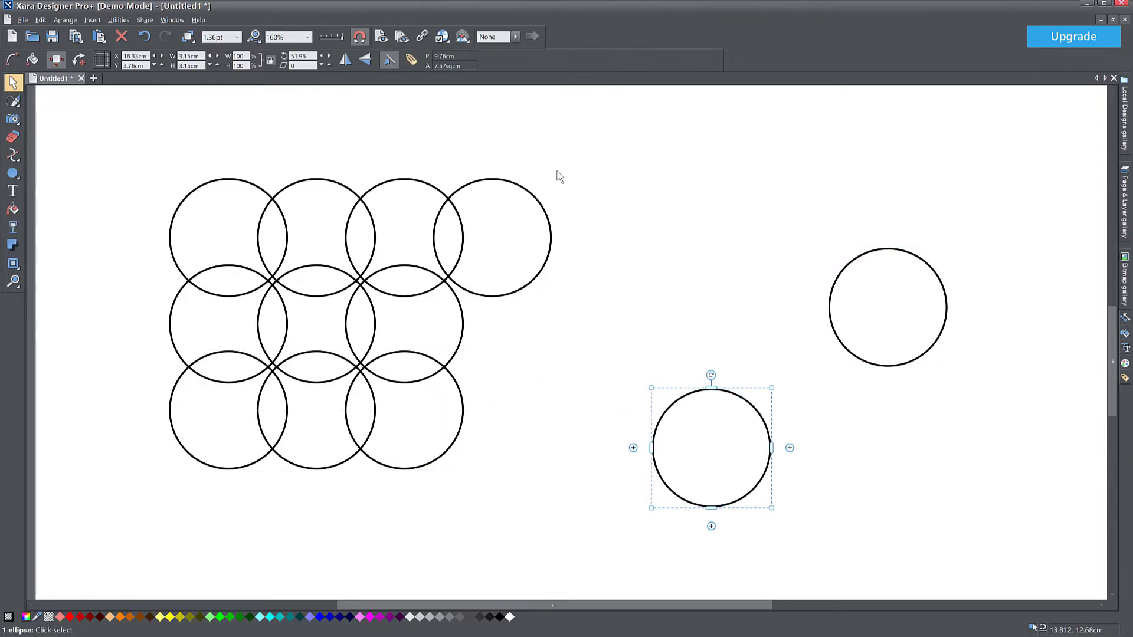
# Marquee-select the ten remaining grid circles and widen their column and row spacing
pyautogui.moveTo(113, 128); pyautogui.dragTo(586, 488)
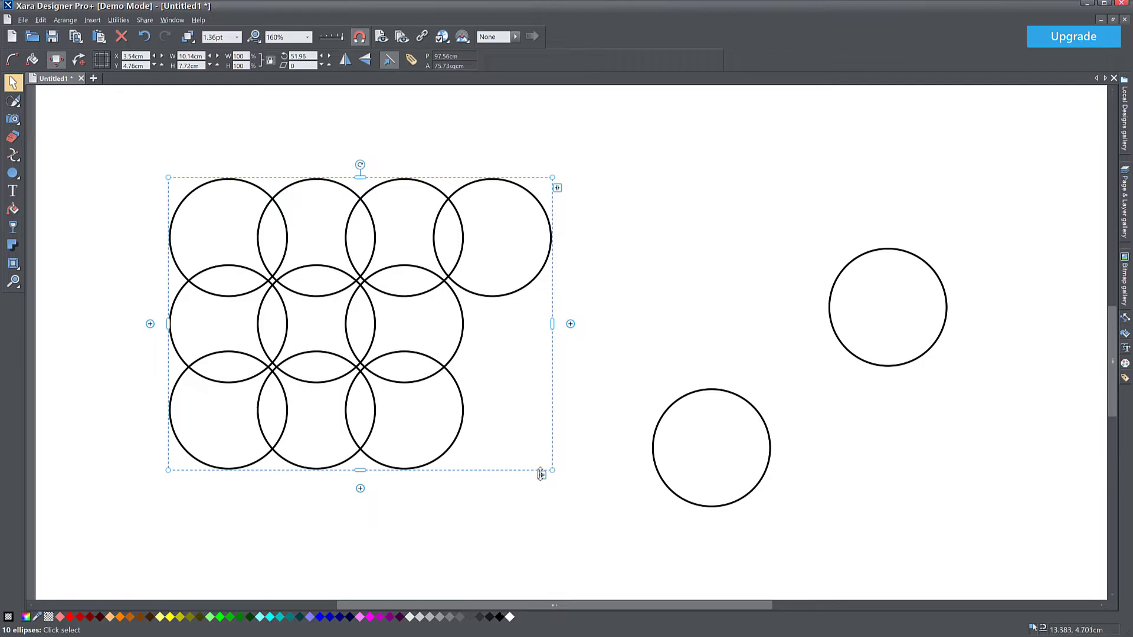
pyautogui.moveTo(557, 187); pyautogui.dragTo(583, 341)
pyautogui.moveTo(567, 473)
pyautogui.mouseDown()
pyautogui.moveTo(581, 569)
pyautogui.moveTo(578, 472)
pyautogui.mouseUp()
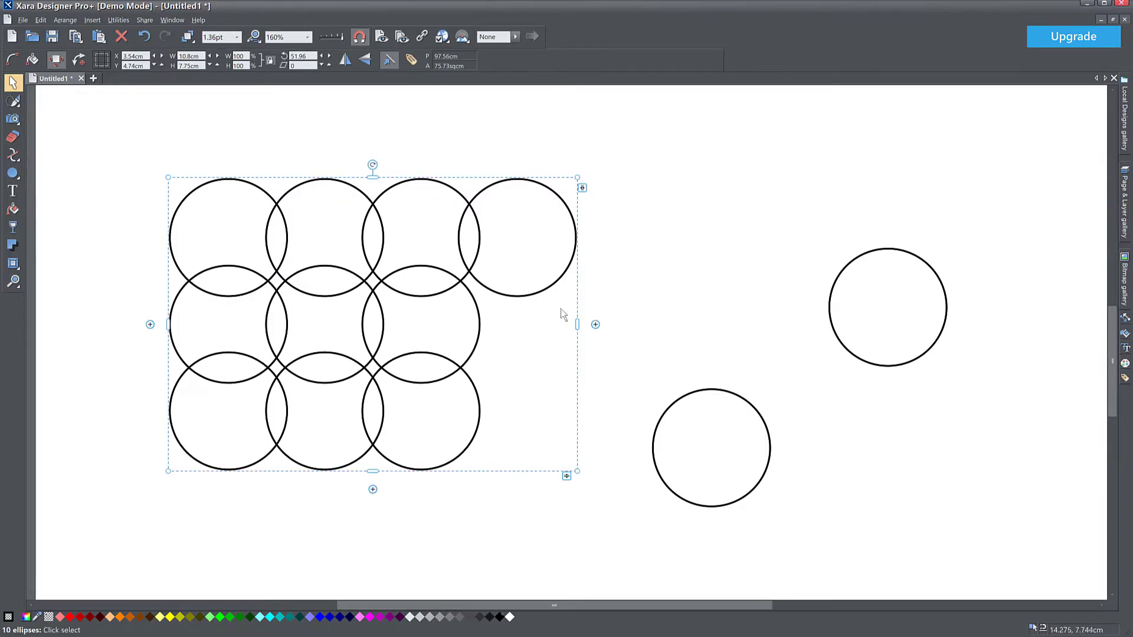
# Delete the extra circle overlapping the top row
pyautogui.click(547, 135)
pyautogui.click(539, 190)
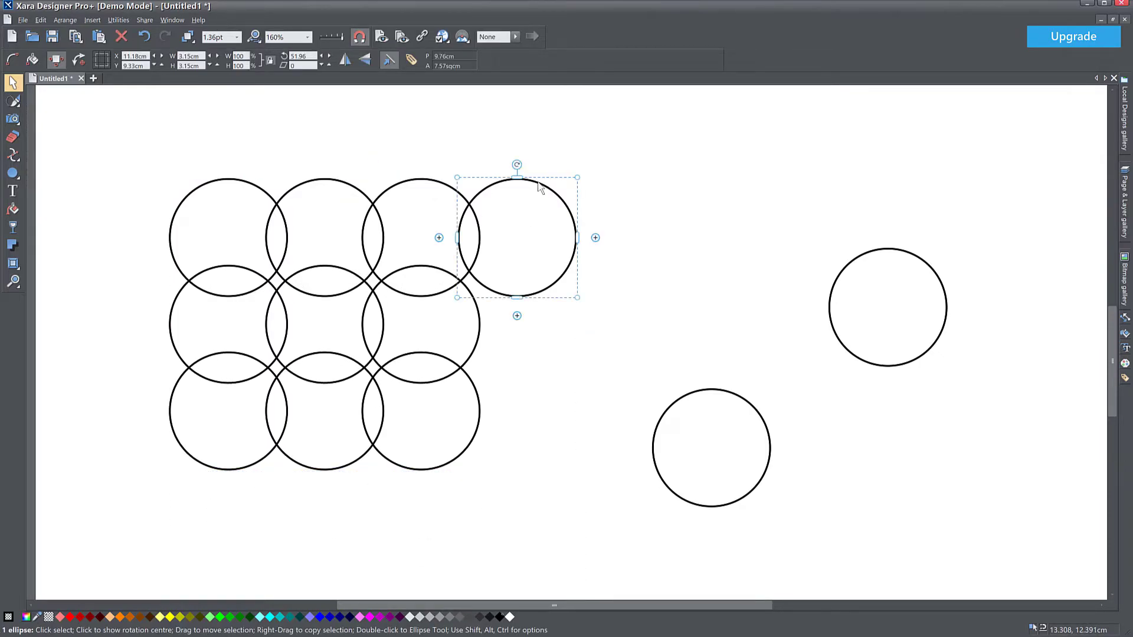
pyautogui.press('Delete')
# Add a copy beside the top-right circle, undo it, and reselect the nine grid circles
pyautogui.click(418, 185)
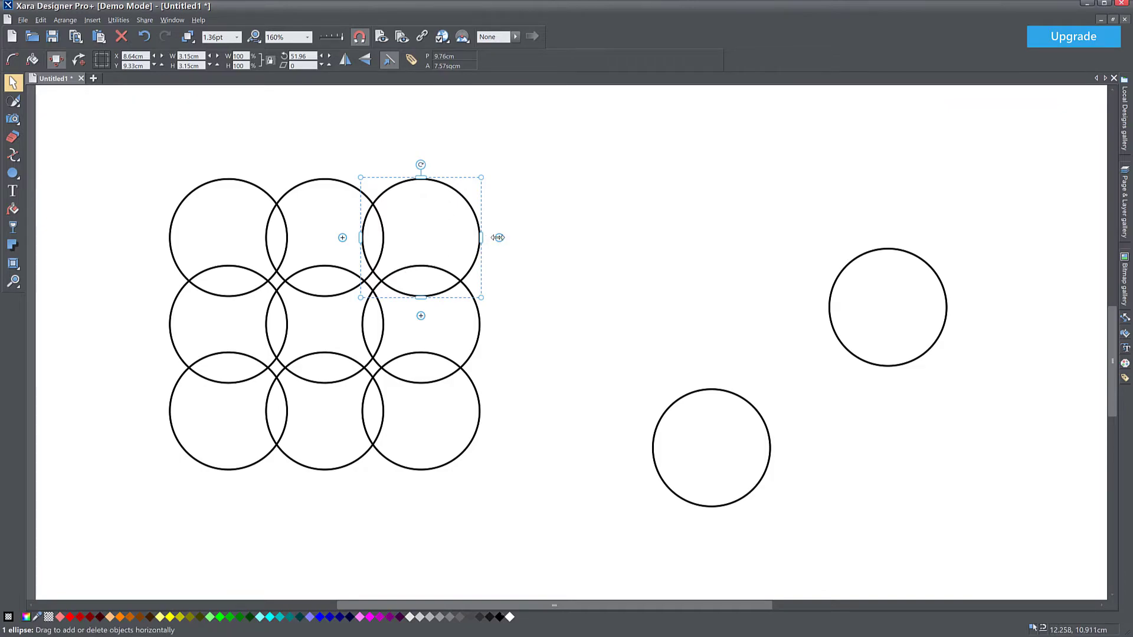
pyautogui.click(499, 237)
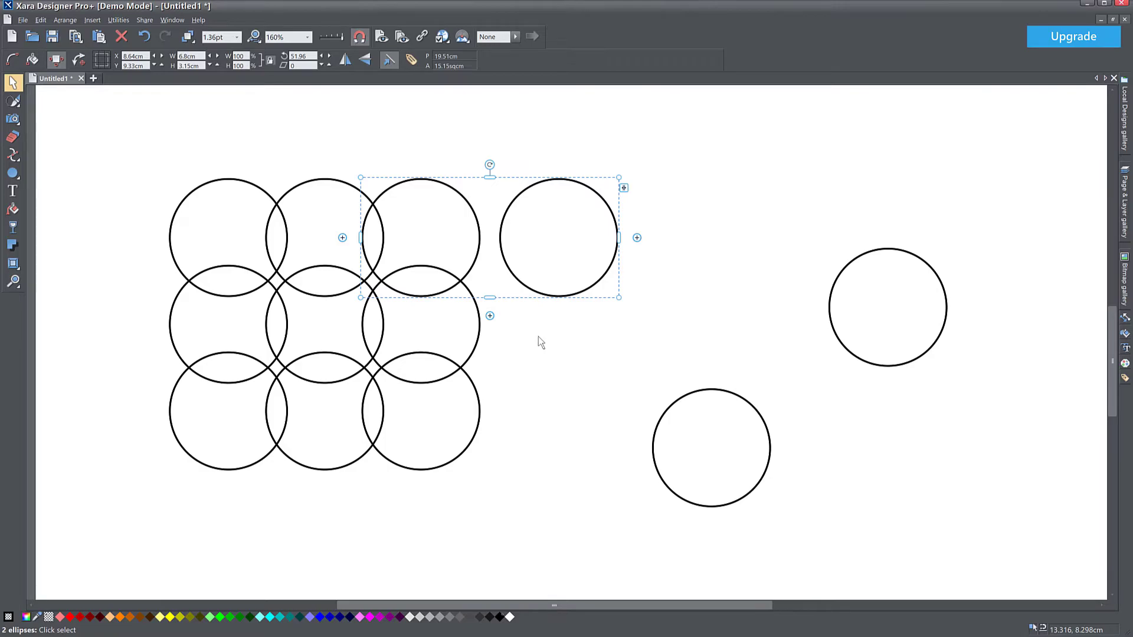
pyautogui.hotkey('ctrl', 'z')
pyautogui.click(151, 121)
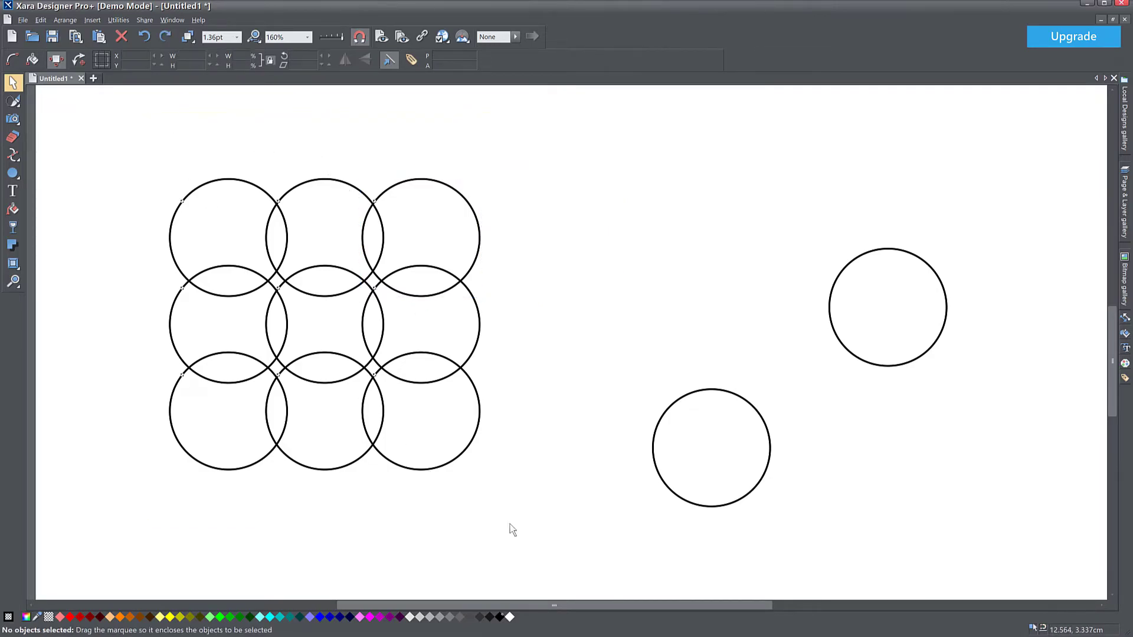
pyautogui.hotkey('ctrl', 'z')
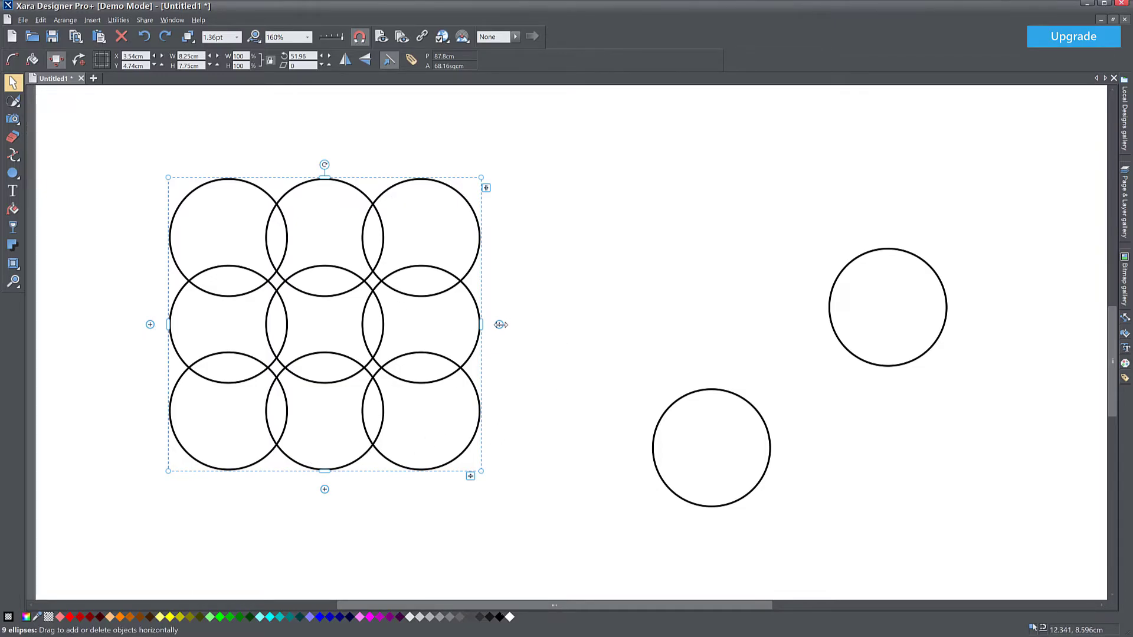
# Drag the right '+' handle to add a fourth column, giving three rows of four circles
pyautogui.moveTo(499, 324); pyautogui.dragTo(596, 439)
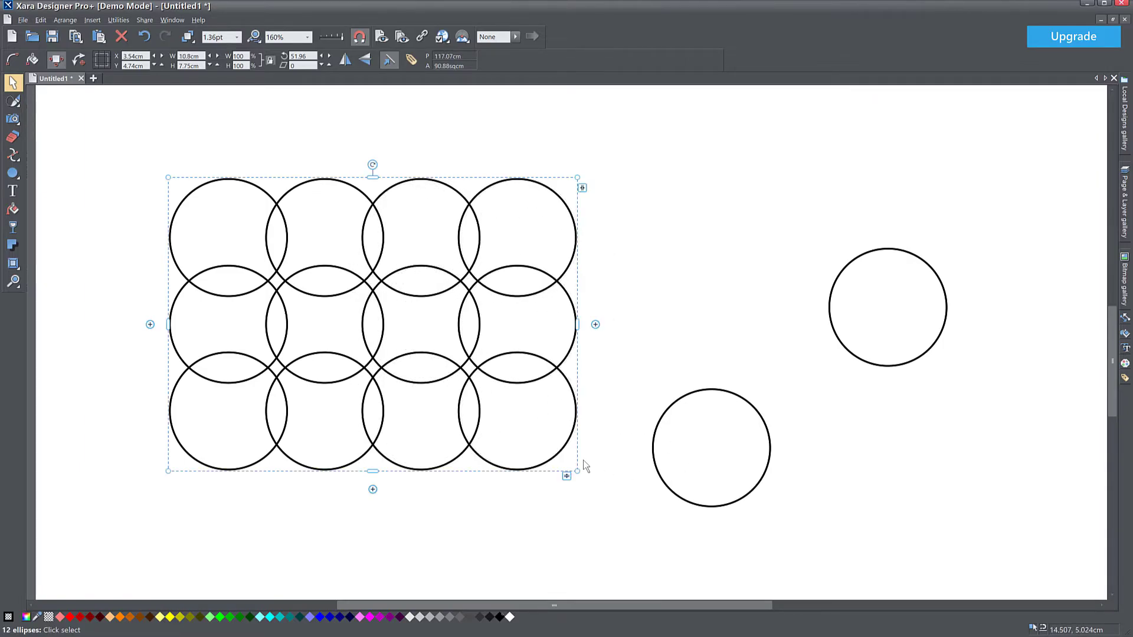
# Zoom out and delete the two loose circles lying outside the grid
pyautogui.scroll(-1, 600, 504)
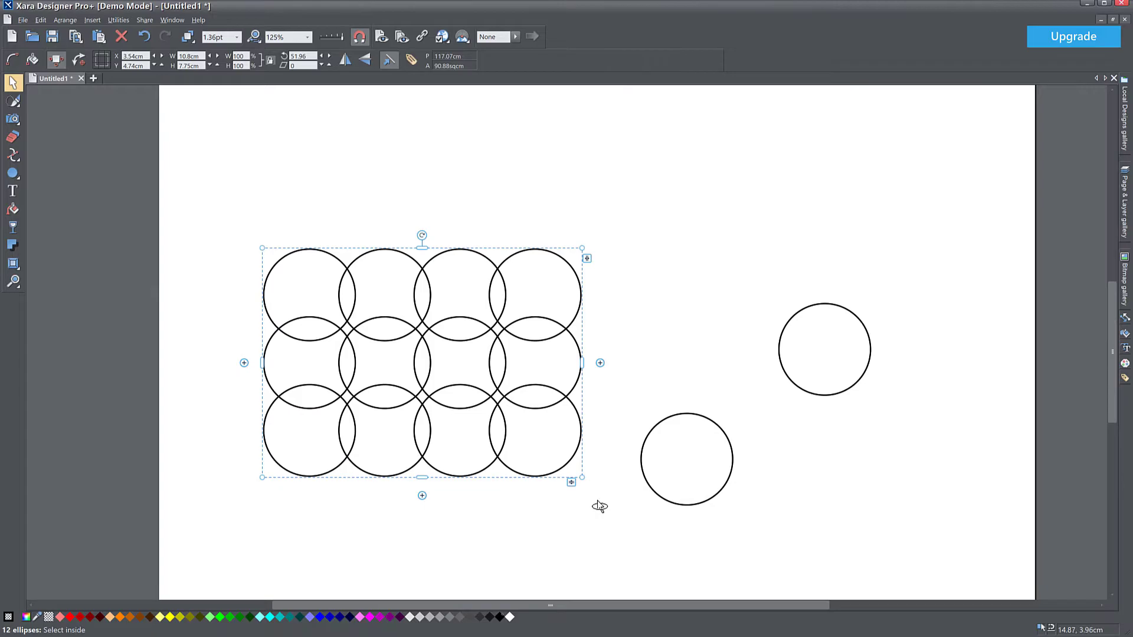
pyautogui.moveTo(614, 218); pyautogui.dragTo(871, 539)
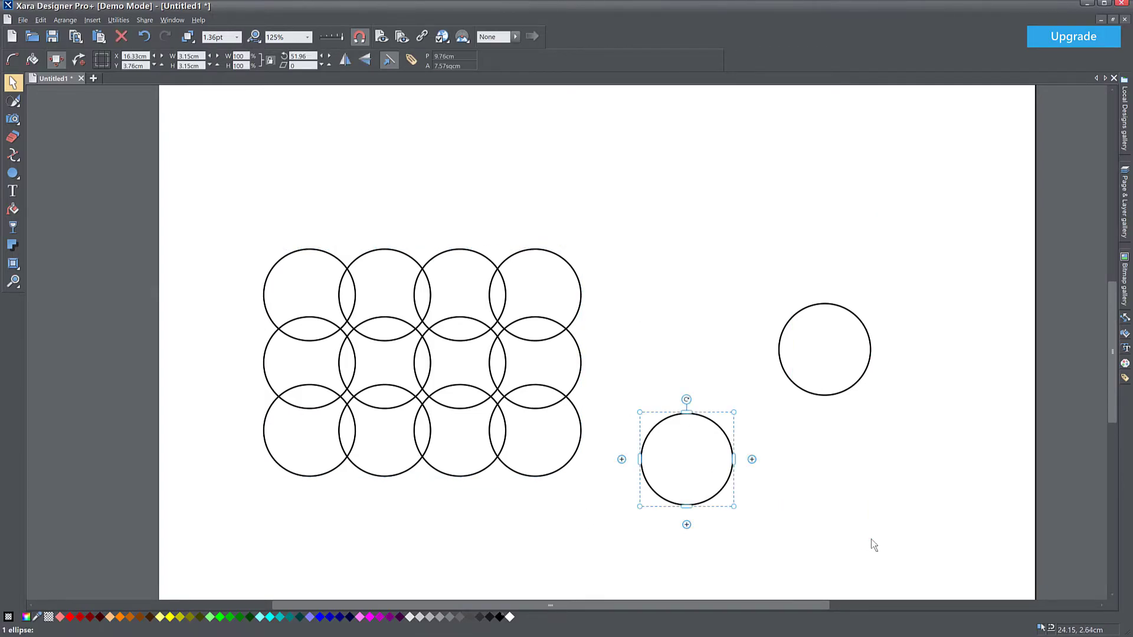
pyautogui.press('Delete')
pyautogui.click(867, 379)
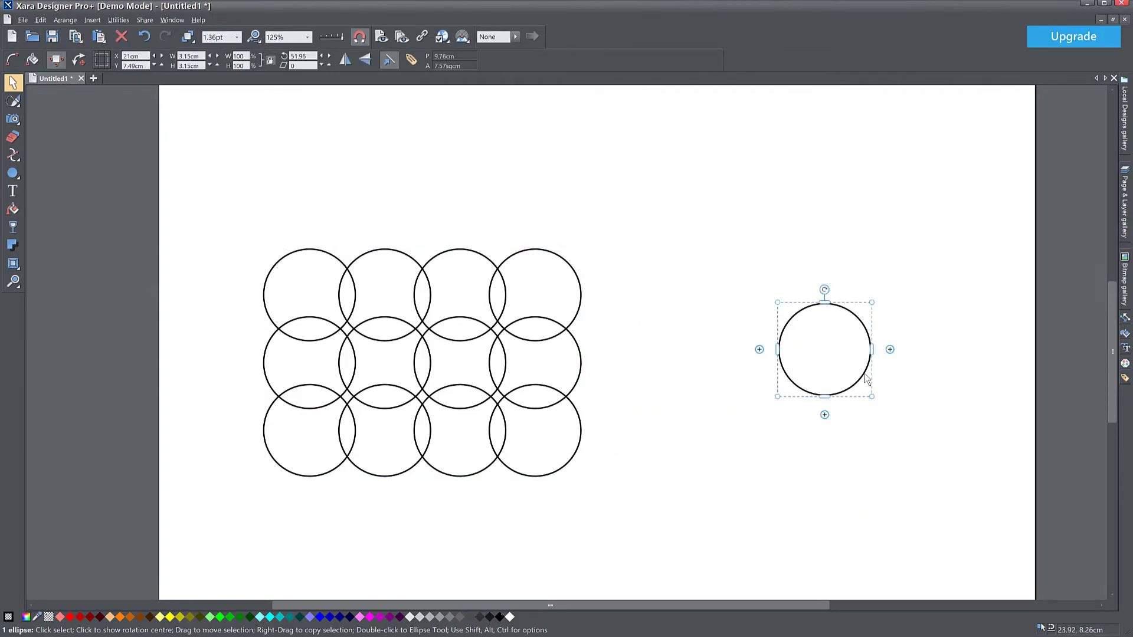
pyautogui.press('Delete')
# Move the twelve-circle grid to the page's top-left corner and select all of it
pyautogui.scroll(-3, 578, 364)
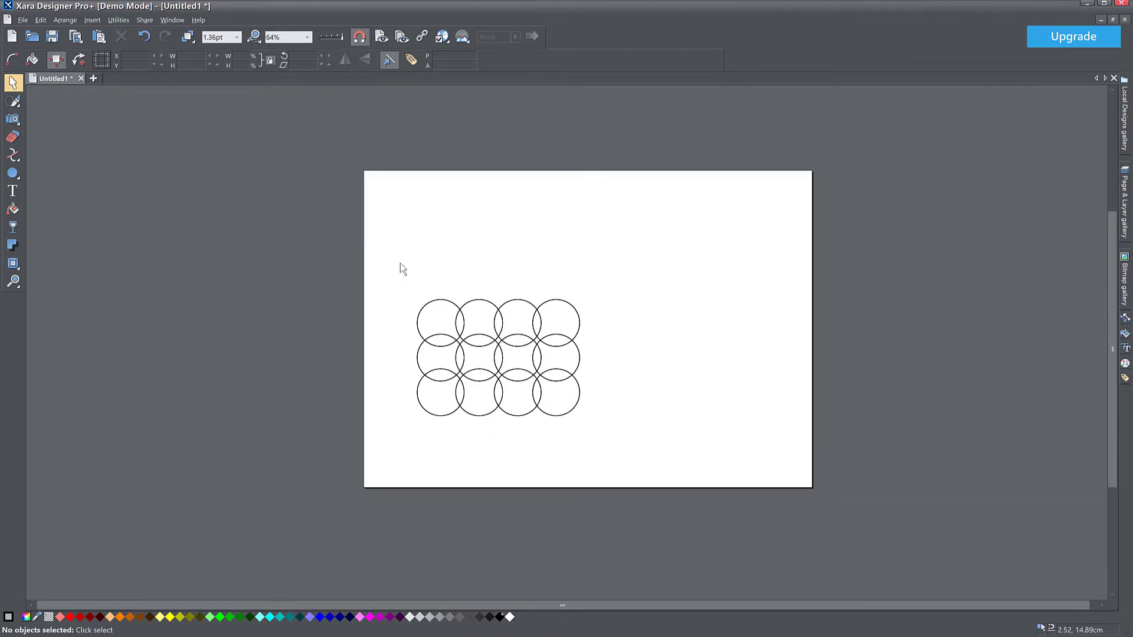
pyautogui.moveTo(399, 265); pyautogui.dragTo(688, 476)
pyautogui.moveTo(567, 380)
pyautogui.mouseDown()
pyautogui.moveTo(568, 283)
pyautogui.moveTo(531, 266)
pyautogui.mouseUp()
pyautogui.click(321, 252)
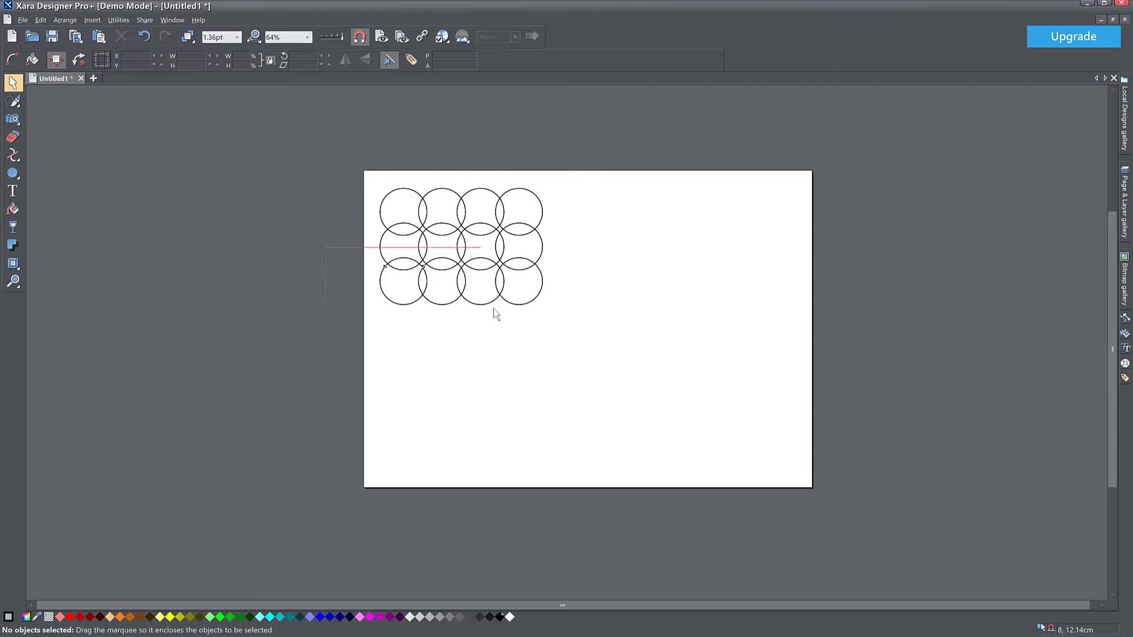
pyautogui.hotkey('ctrl', 'a')
pyautogui.click(602, 351)
pyautogui.hotkey('ctrl', 'a')
# Repeat the rows down to seven and the columns right to ten, making 70 circles
pyautogui.moveTo(461, 324); pyautogui.dragTo(460, 485)
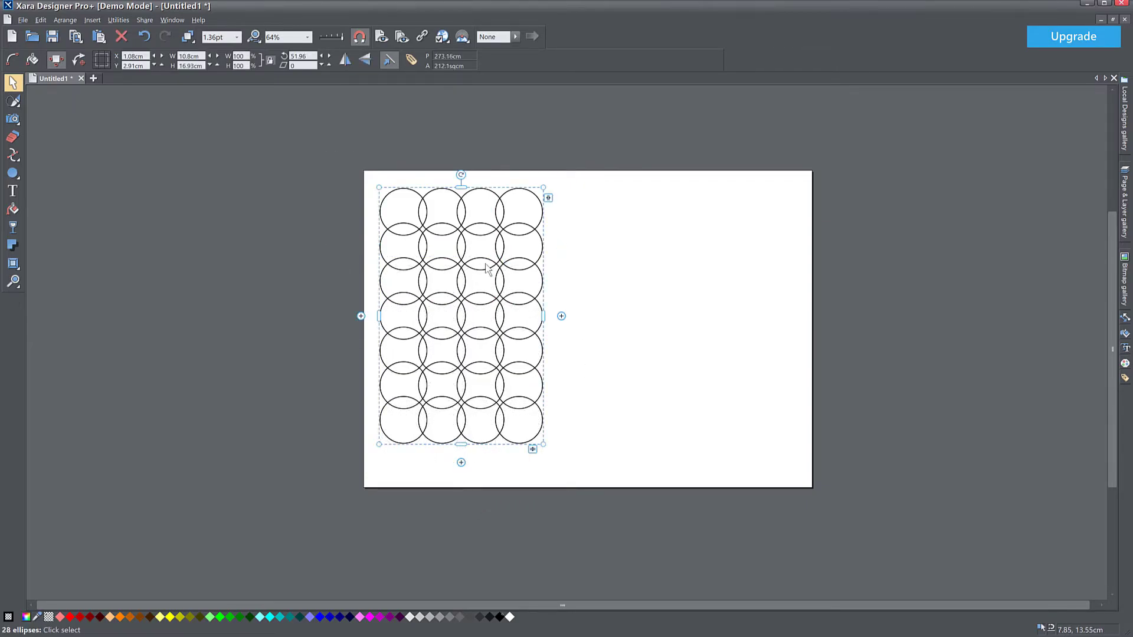
pyautogui.moveTo(561, 315); pyautogui.dragTo(800, 341)
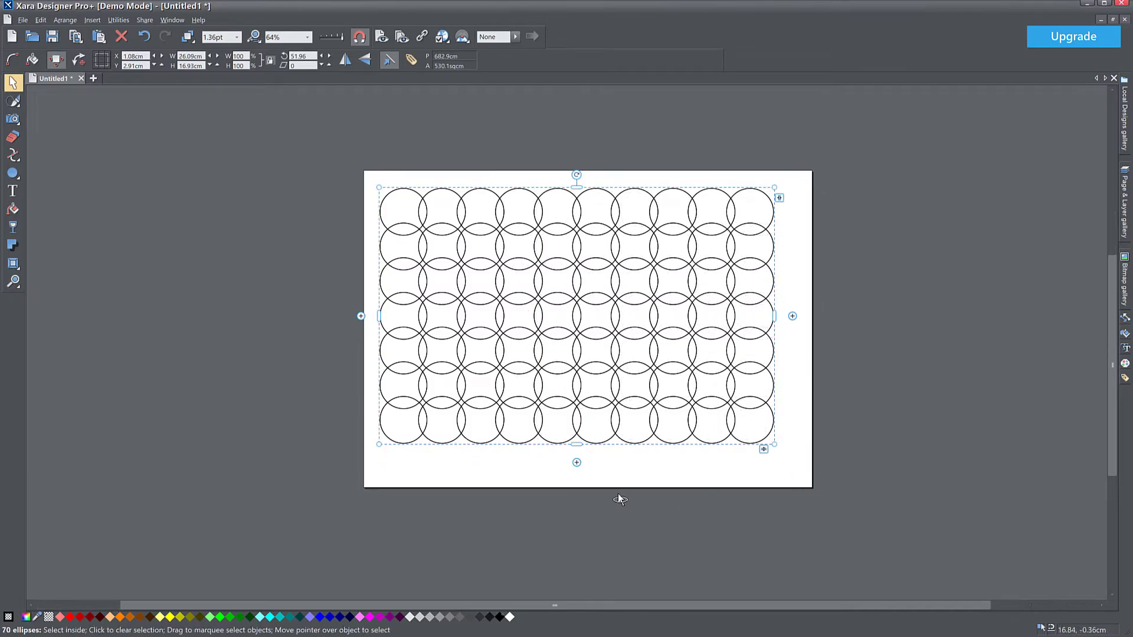
pyautogui.keyDown('ctrl'); pyautogui.scroll(2, 618, 493); pyautogui.keyUp('ctrl')
pyautogui.scroll(2, 610, 459)
pyautogui.scroll(2, 610, 459)
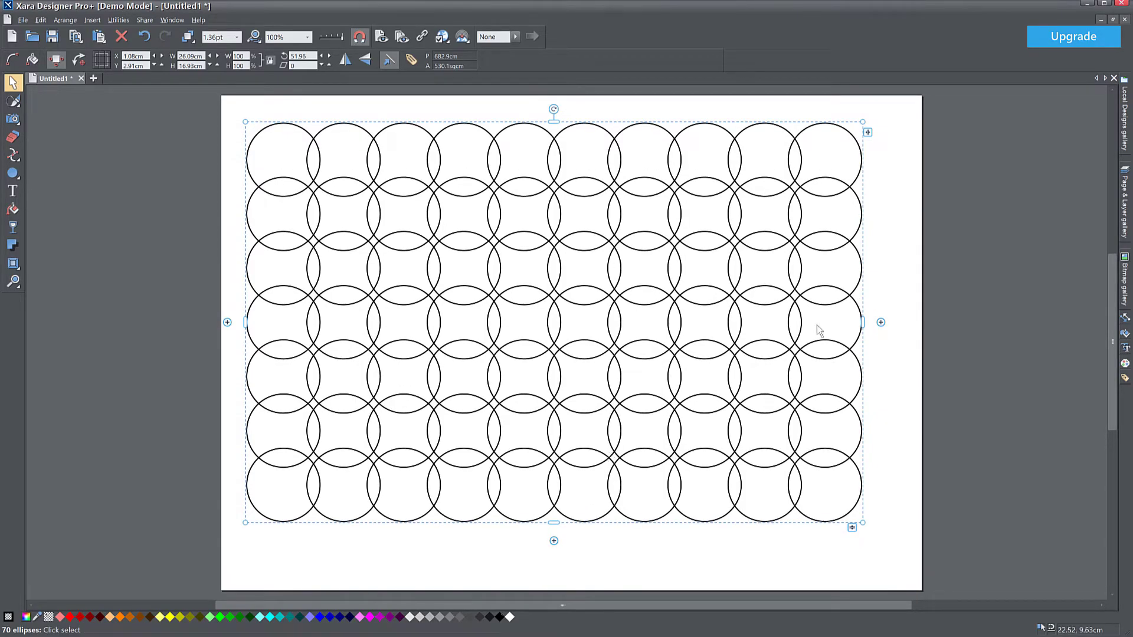
# Widen the column and row spacing so the 70-circle grid spans about 27.55 × 18.7 cm
pyautogui.moveTo(867, 132)
pyautogui.mouseDown()
pyautogui.moveTo(906, 142)
pyautogui.moveTo(885, 139)
pyautogui.mouseUp()
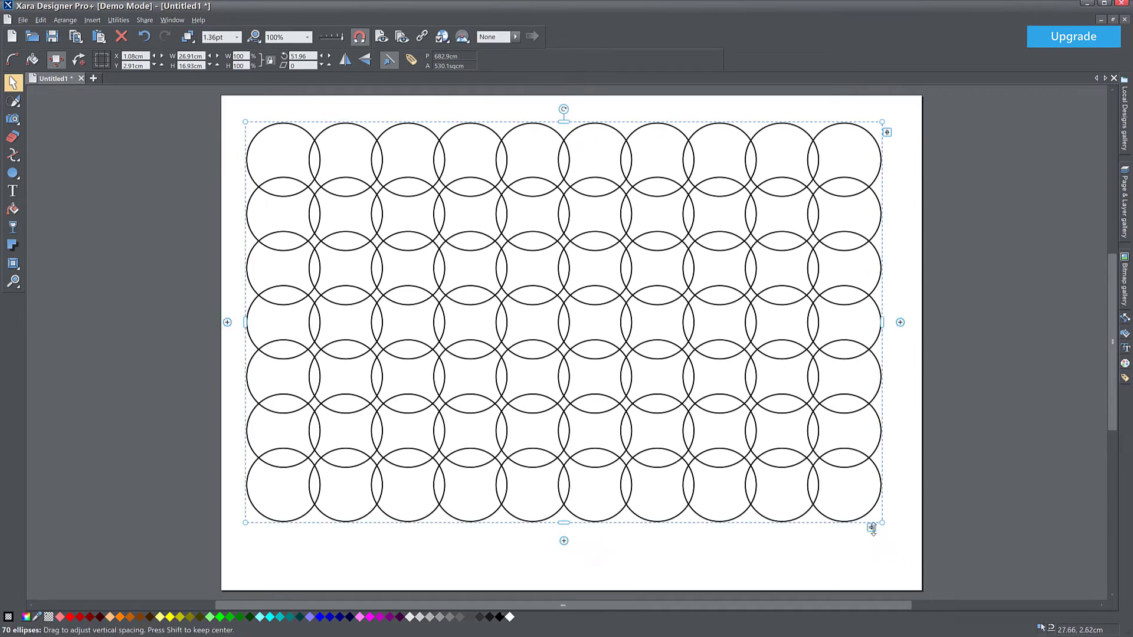
pyautogui.moveTo(872, 527); pyautogui.dragTo(872, 571)
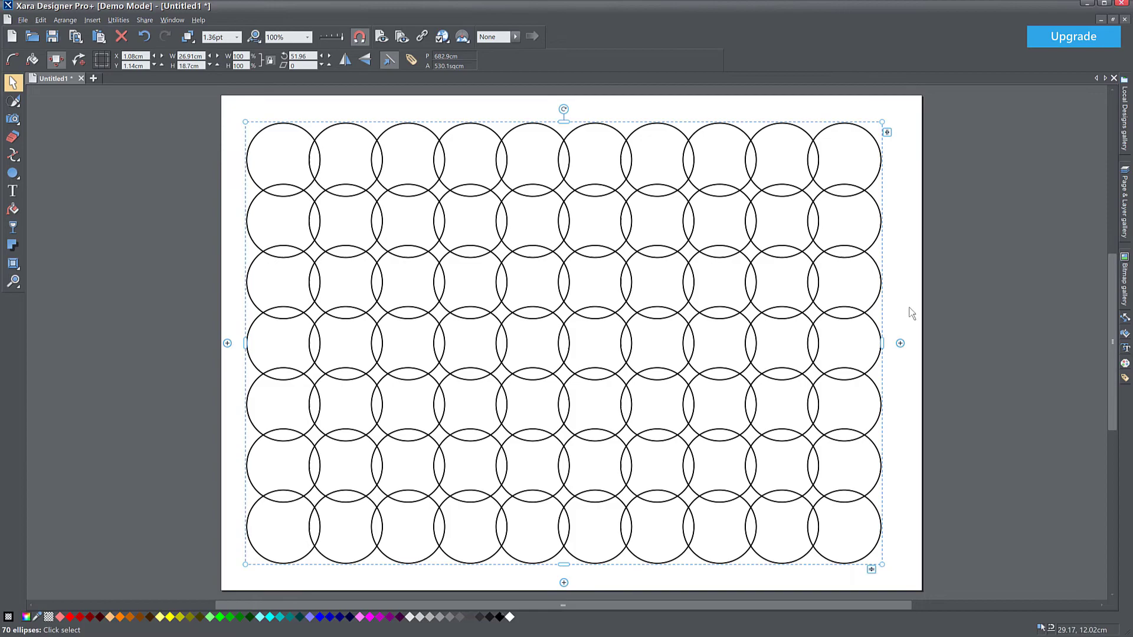
pyautogui.moveTo(885, 132); pyautogui.dragTo(898, 132)
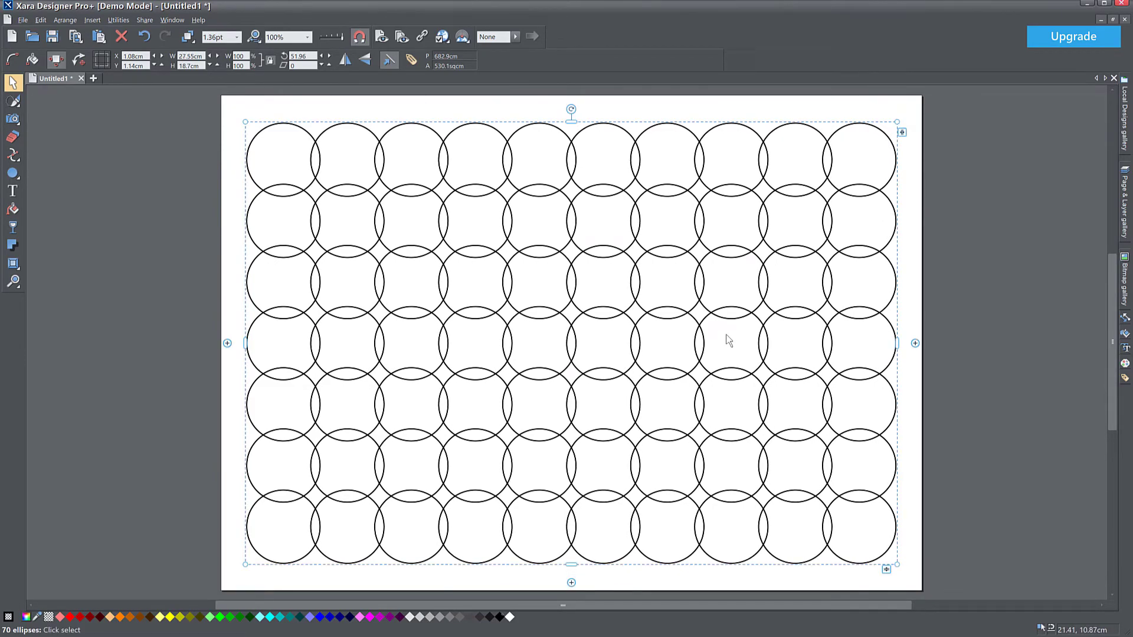